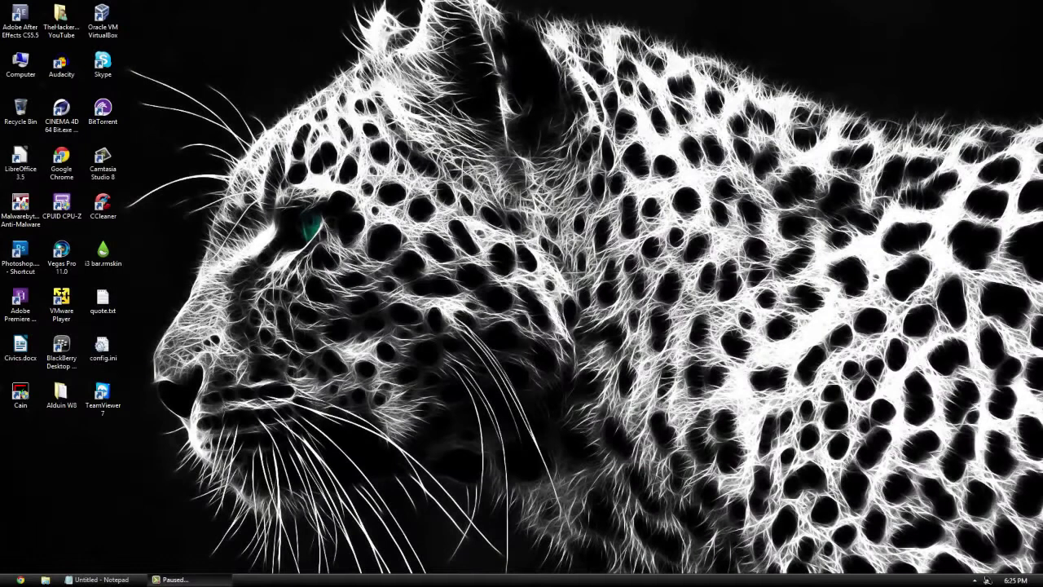
# Open Task Scheduler by running taskschd.msc from the Run dialog.
pyautogui.press('F9')
pyautogui.press('super')
pyautogui.write('run')
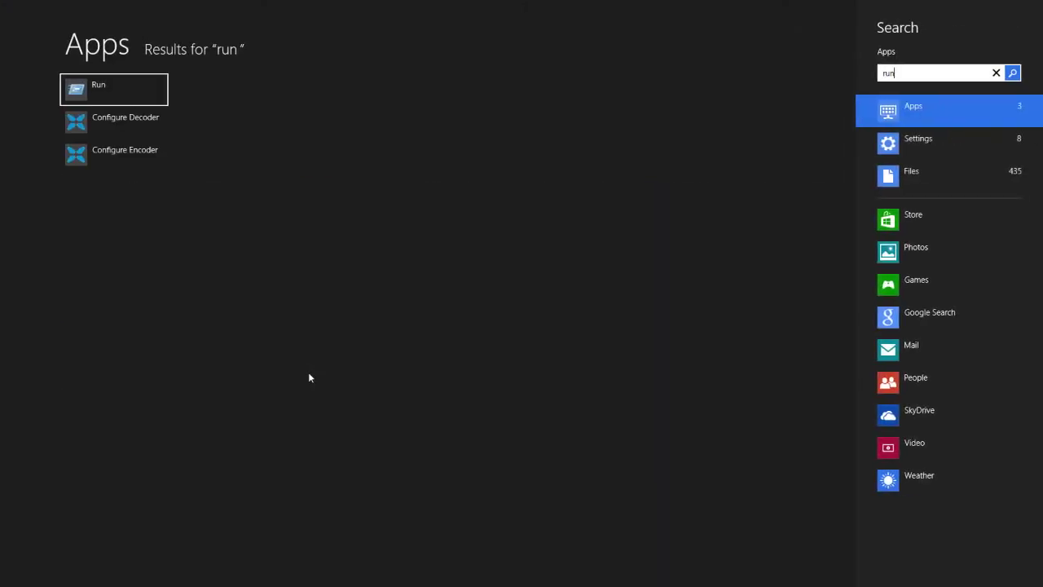
pyautogui.press('Return')
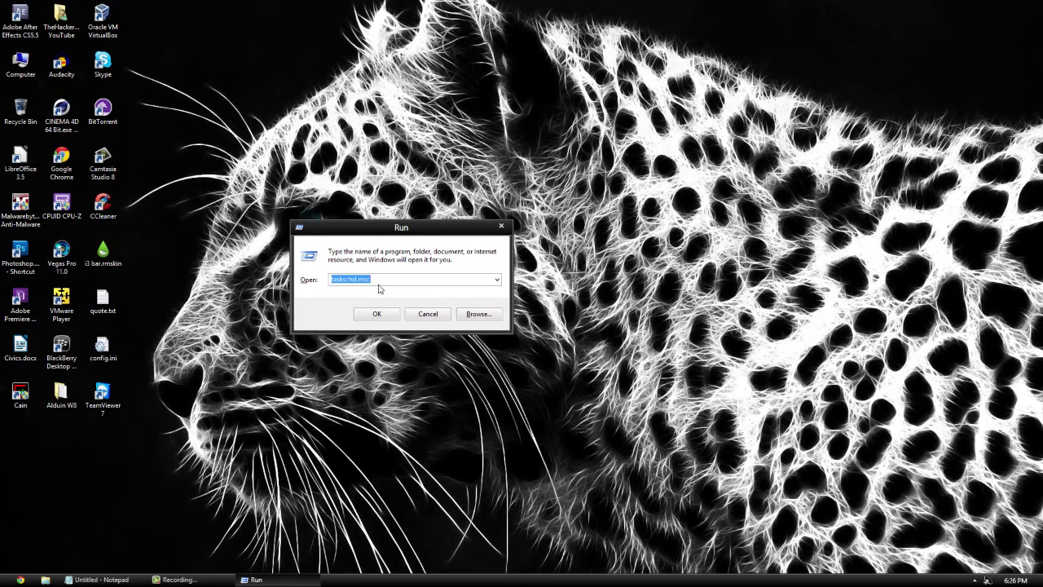
pyautogui.press('Return')
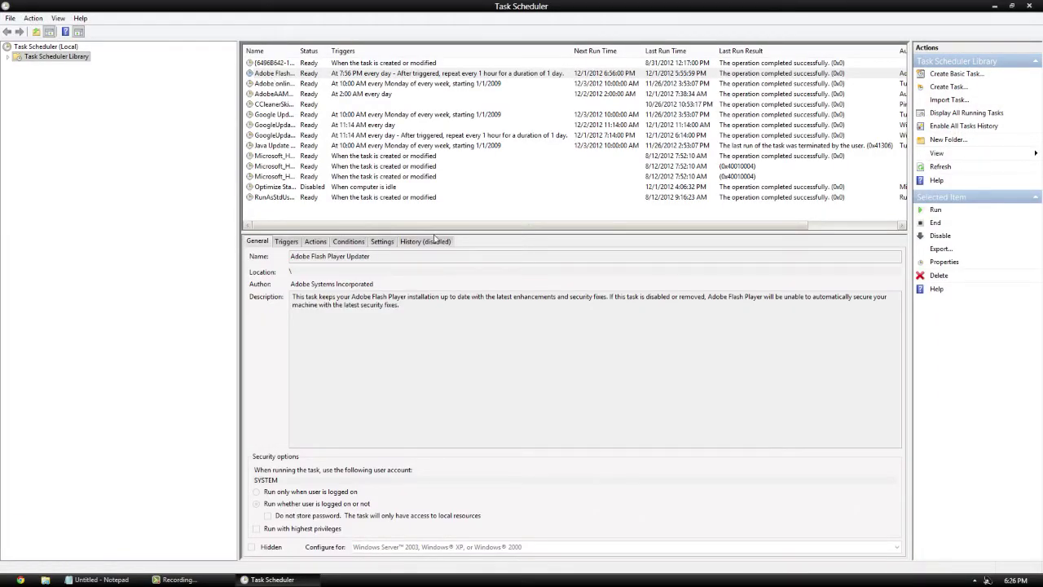
# Open the Microsoft > Windows > Windows Defender folder in the Task Scheduler Library and widen the Name column to show full task names.
pyautogui.click(7, 56)
pyautogui.click(17, 77)
pyautogui.click(29, 95)
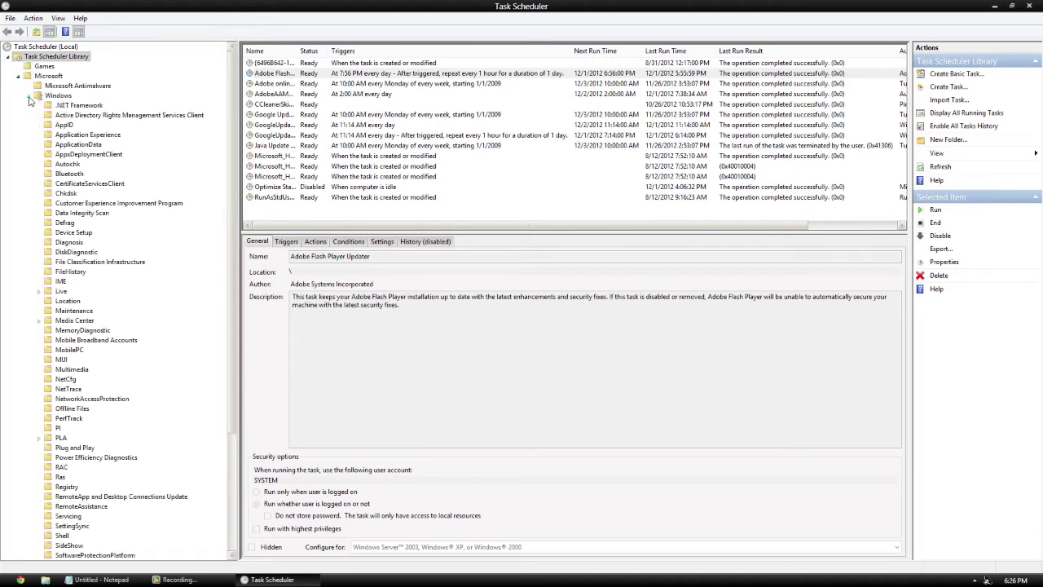
pyautogui.moveTo(230, 86); pyautogui.dragTo(230, 283)
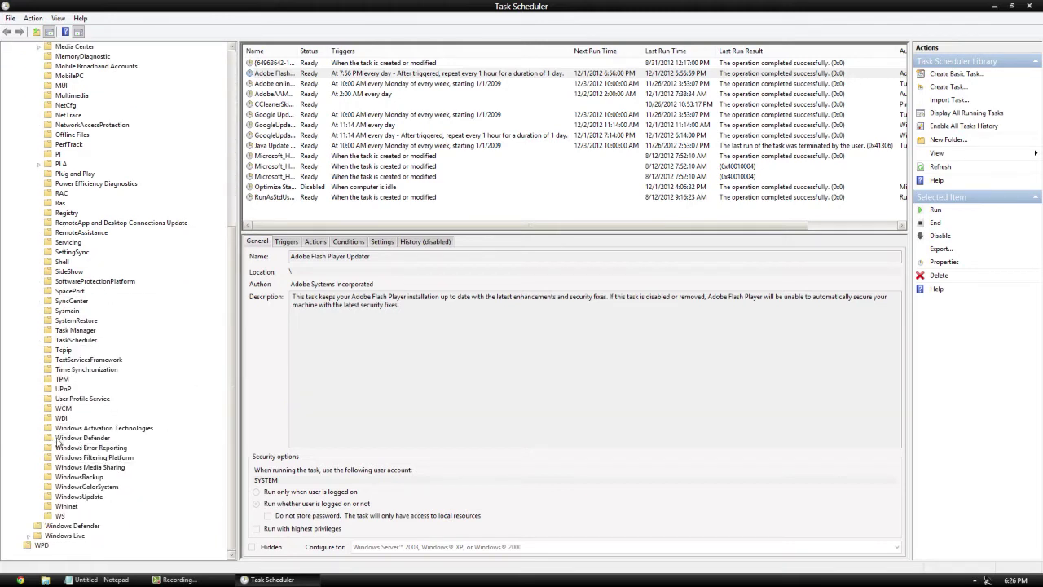
pyautogui.click(58, 440)
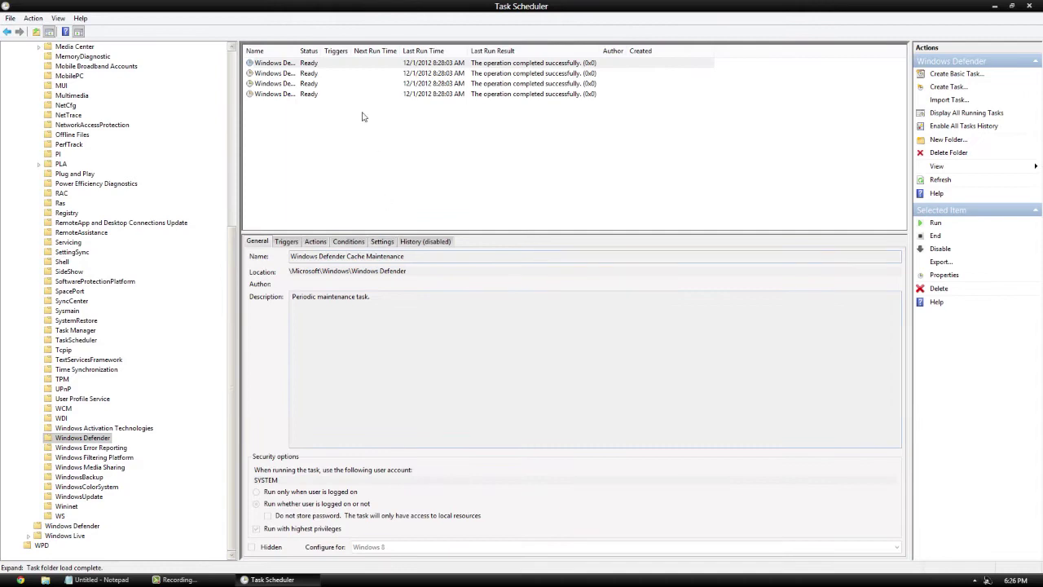
pyautogui.moveTo(300, 49); pyautogui.dragTo(395, 82)
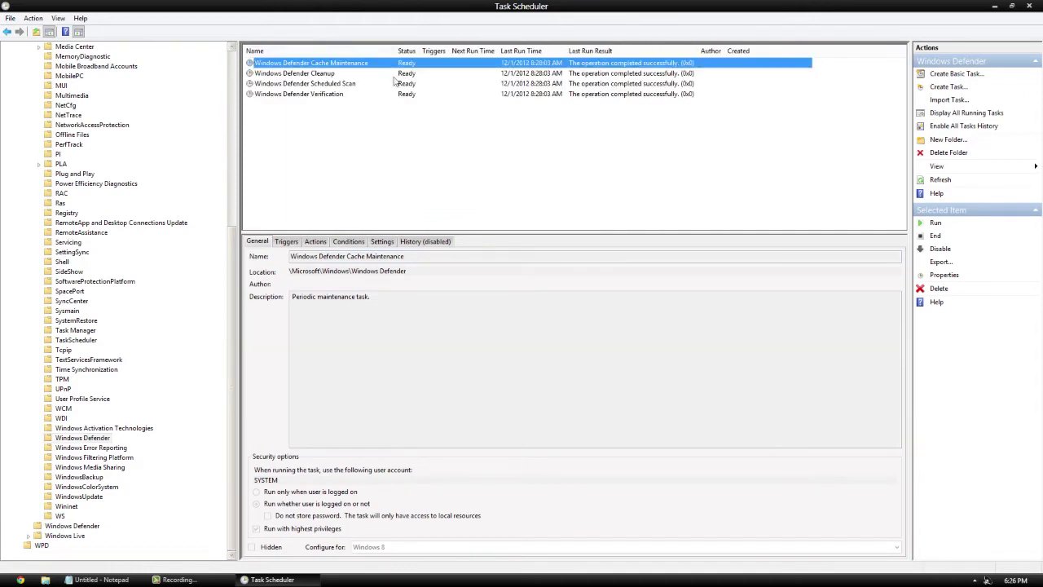
# Open the properties of the Windows Defender Scheduled Scan task and start a new trigger that begins on a schedule.
pyautogui.doubleClick(318, 84)
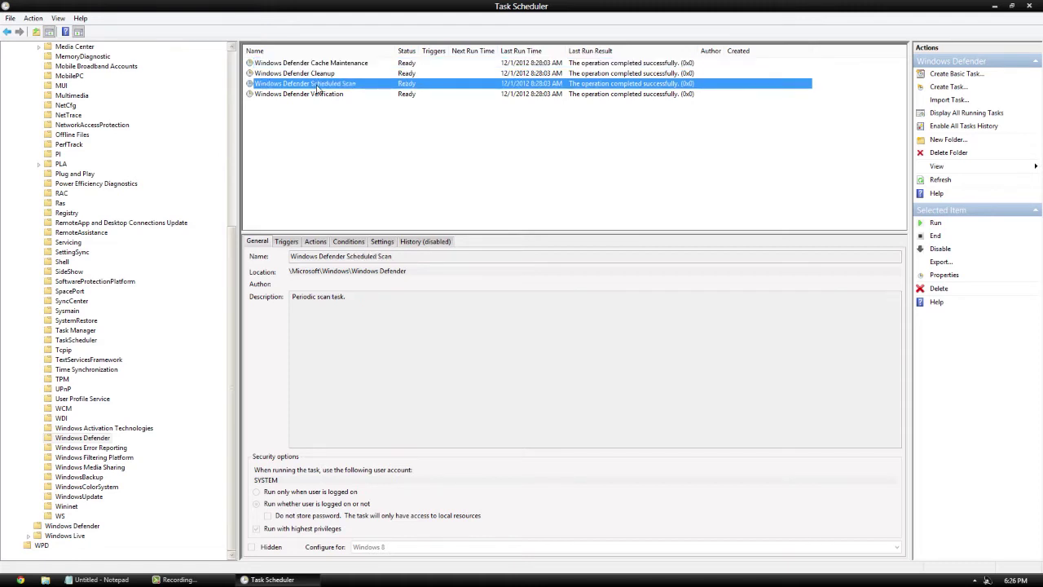
pyautogui.moveTo(281, 100); pyautogui.dragTo(444, 122)
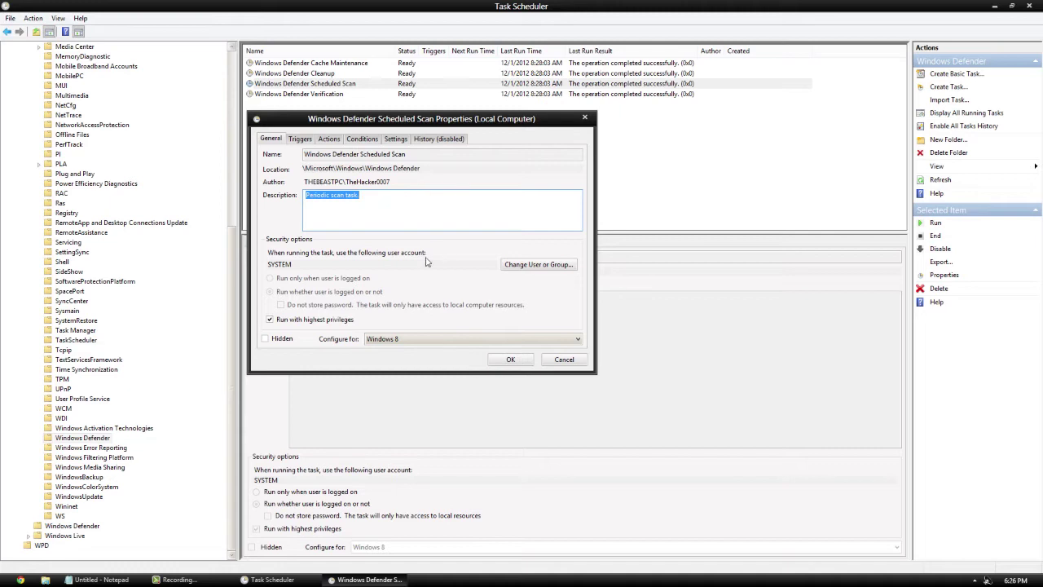
pyautogui.click(300, 139)
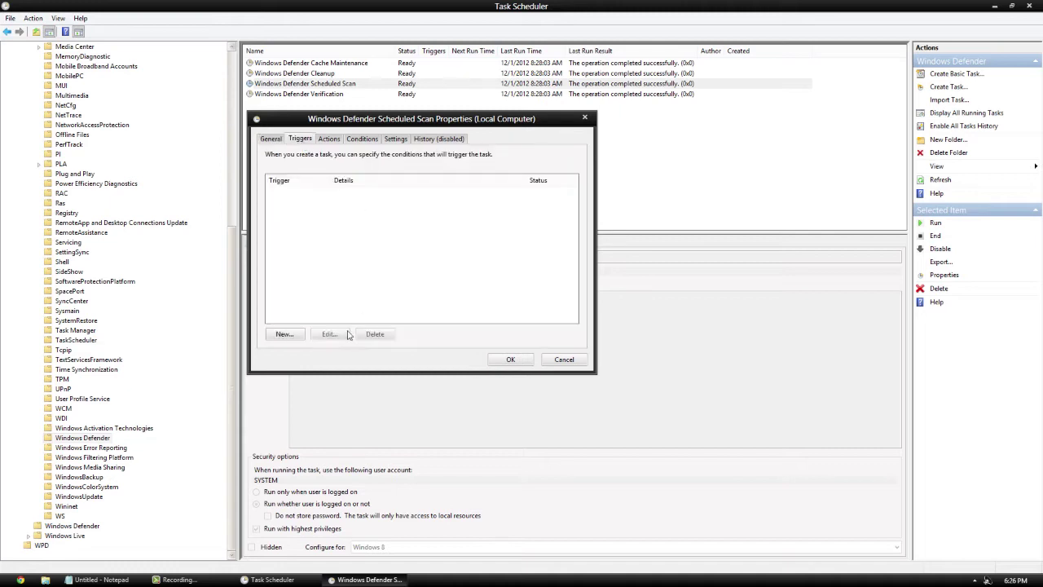
pyautogui.click(290, 339)
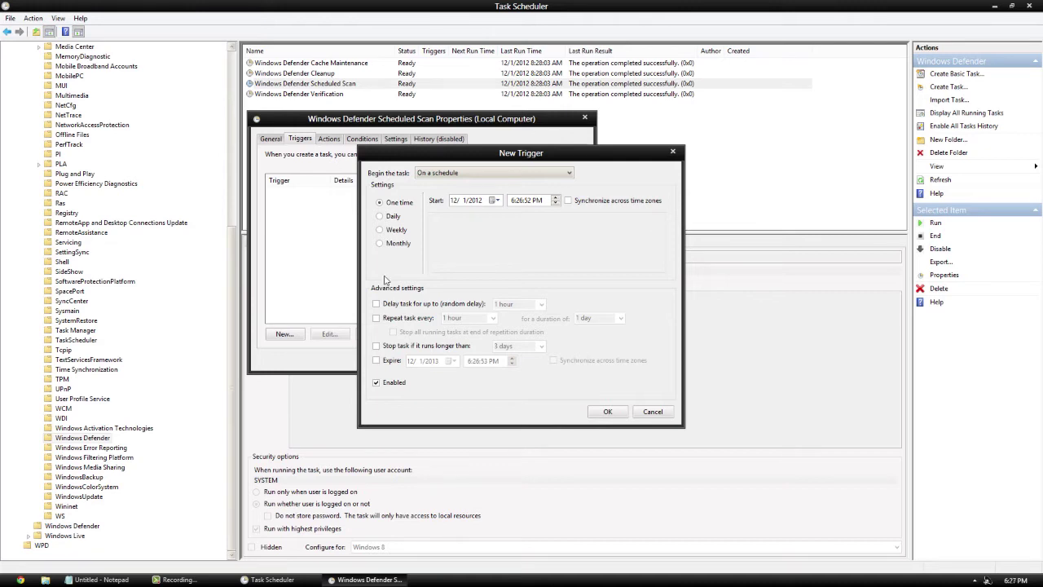
pyautogui.click(450, 174)
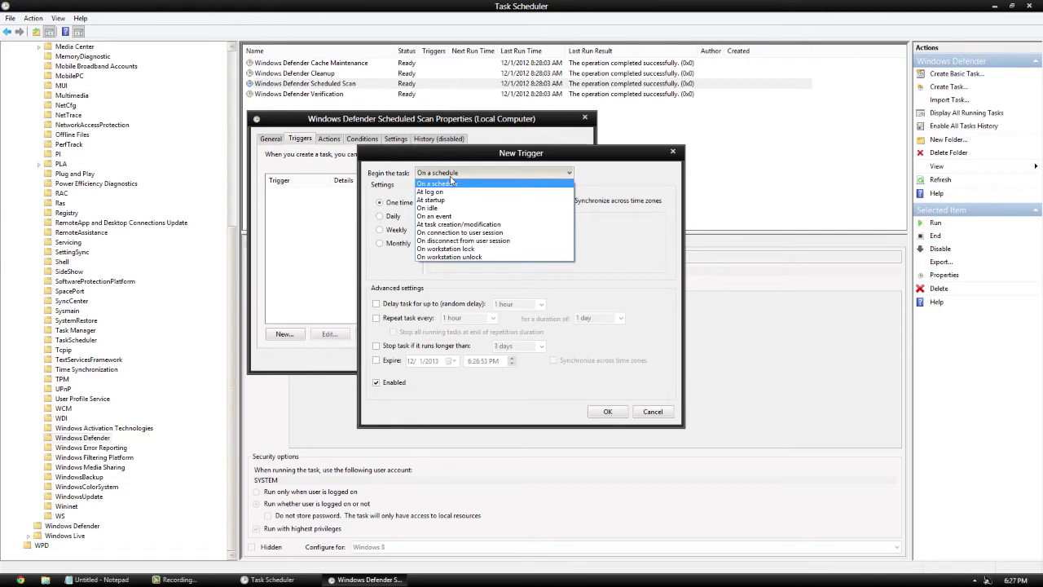
pyautogui.click(450, 182)
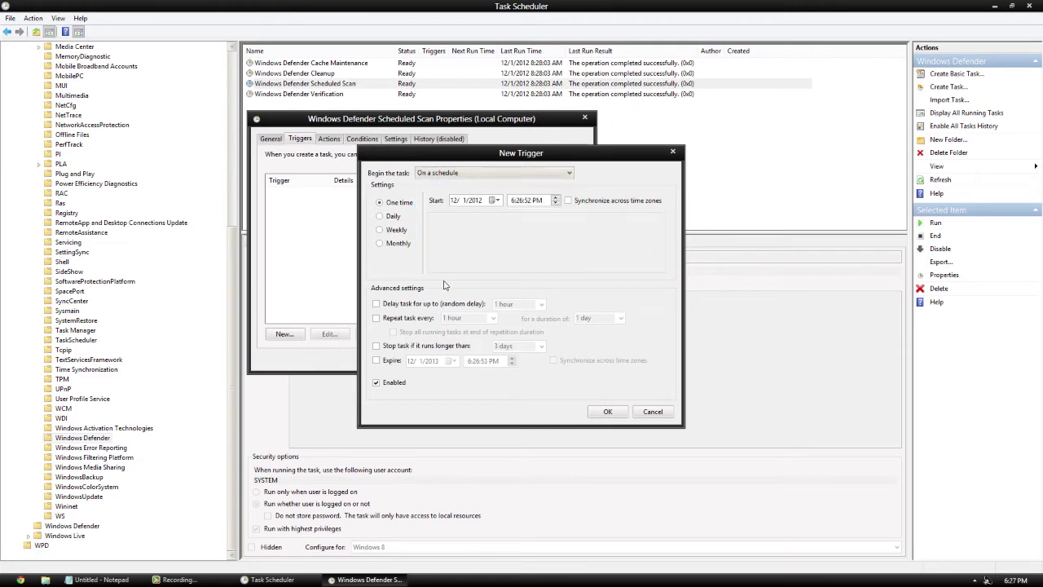
# Set the trigger to recur weekly on Saturday from 12/1/2012 at 6:00:00 PM, synchronized across time zones, and save it.
pyautogui.click(380, 231)
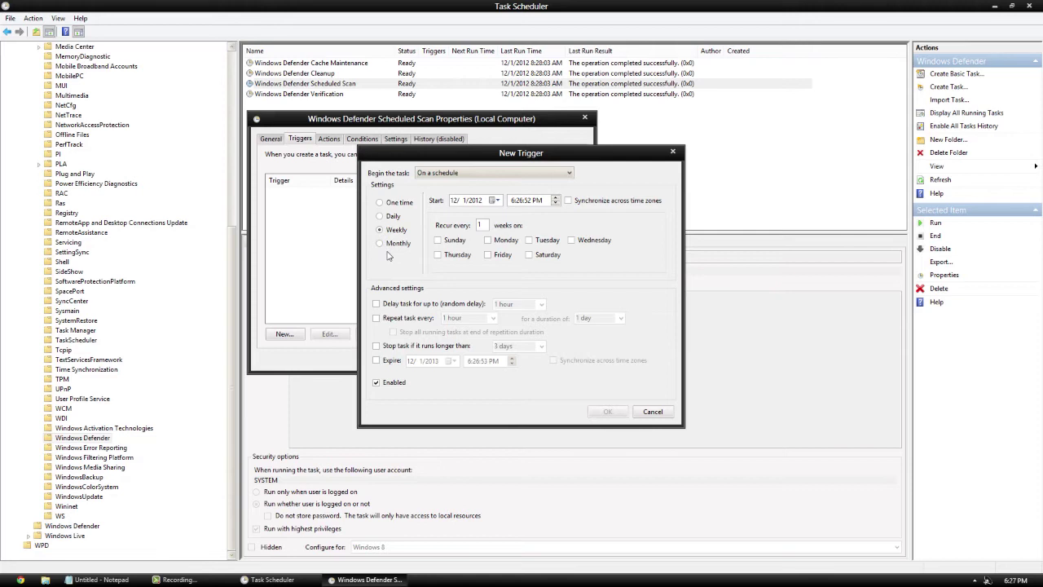
pyautogui.click(529, 254)
pyautogui.click(519, 200)
pyautogui.write('00:00')
pyautogui.click(568, 200)
pyautogui.click(497, 200)
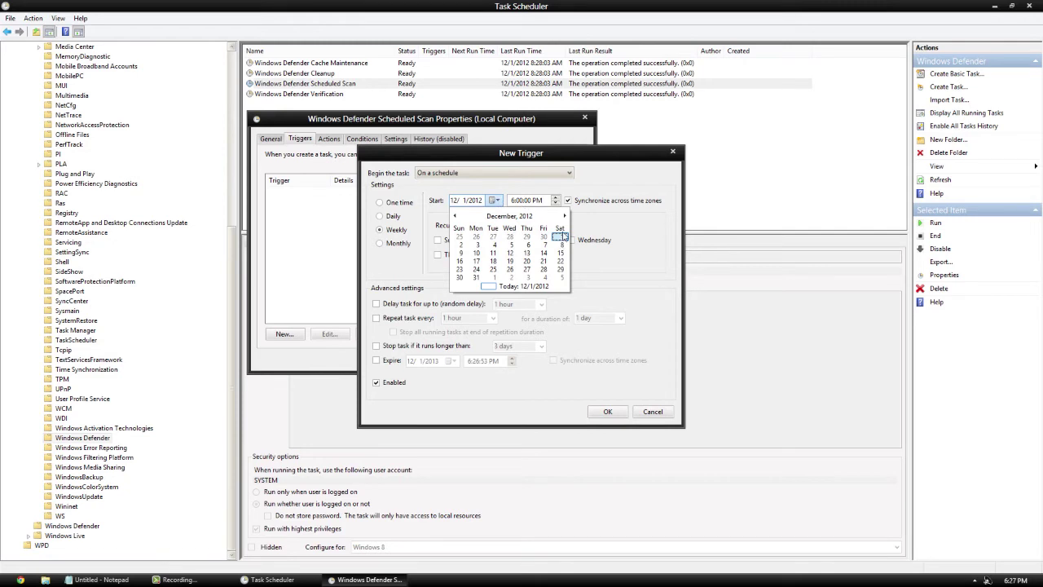
pyautogui.click(634, 274)
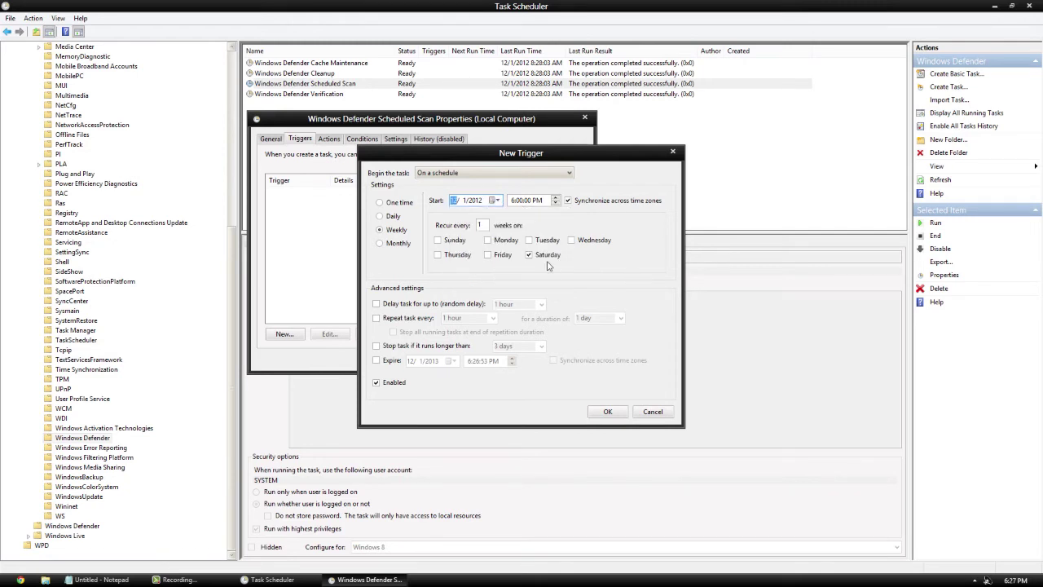
pyautogui.click(494, 200)
pyautogui.click(560, 238)
pyautogui.click(603, 413)
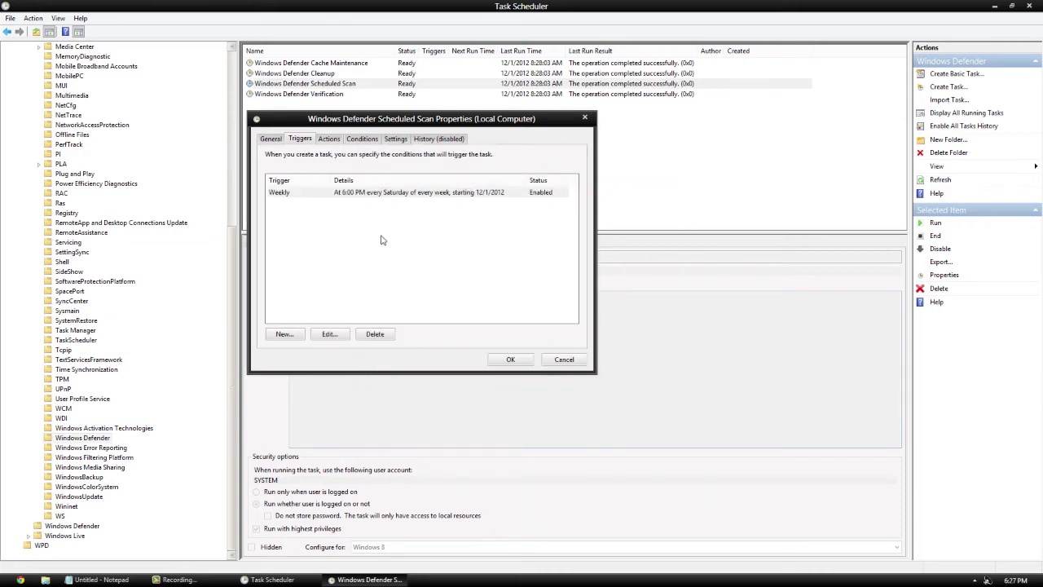
# Edit the Start a program action so its arguments read Scan -ScheduleJob -ScanType 2, and accept running the program with these arguments.
pyautogui.click(333, 145)
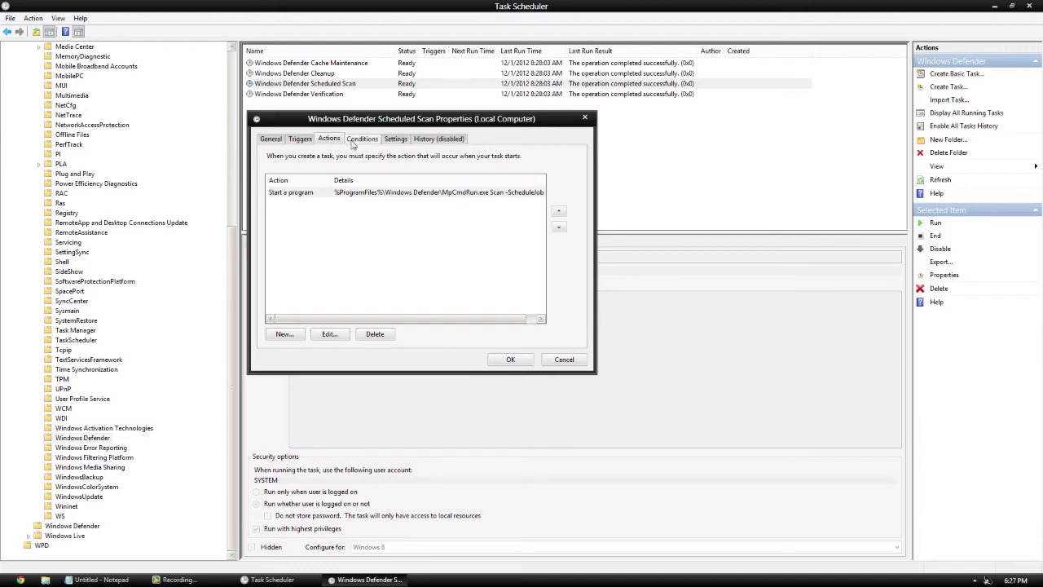
pyautogui.click(352, 145)
pyautogui.click(337, 144)
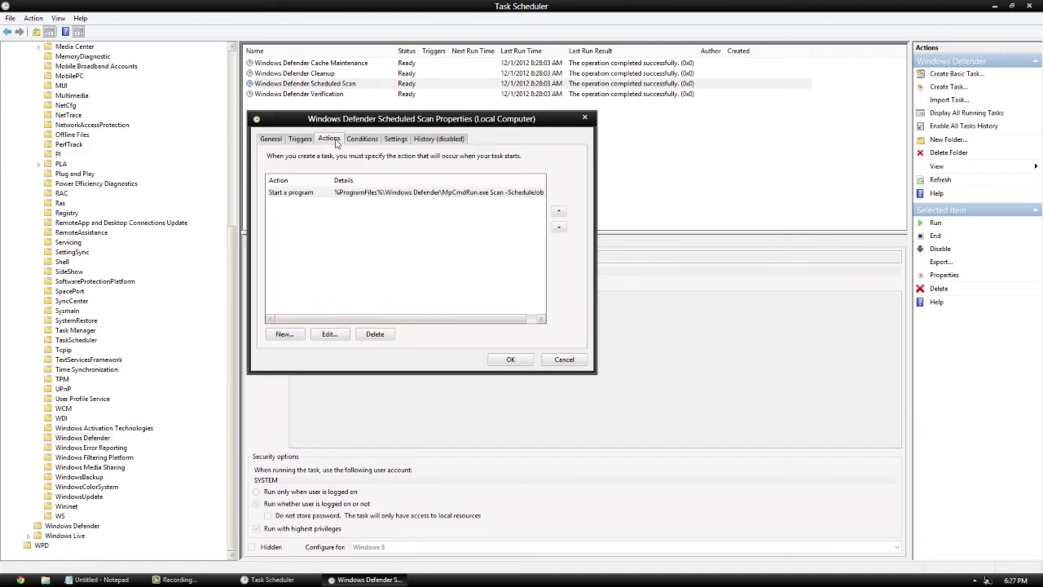
pyautogui.click(341, 196)
pyautogui.click(331, 335)
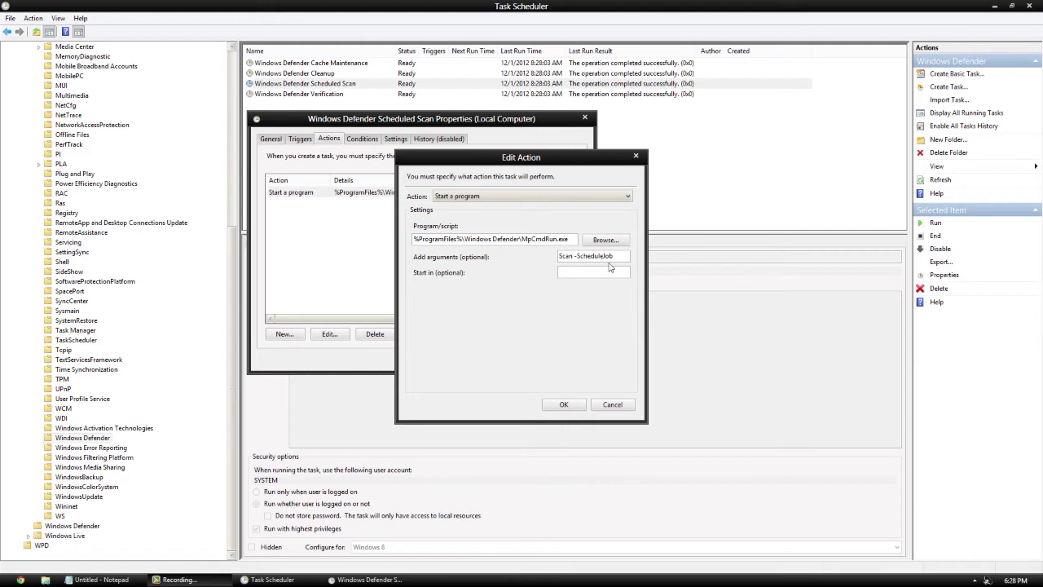
pyautogui.moveTo(618, 255); pyautogui.dragTo(643, 256)
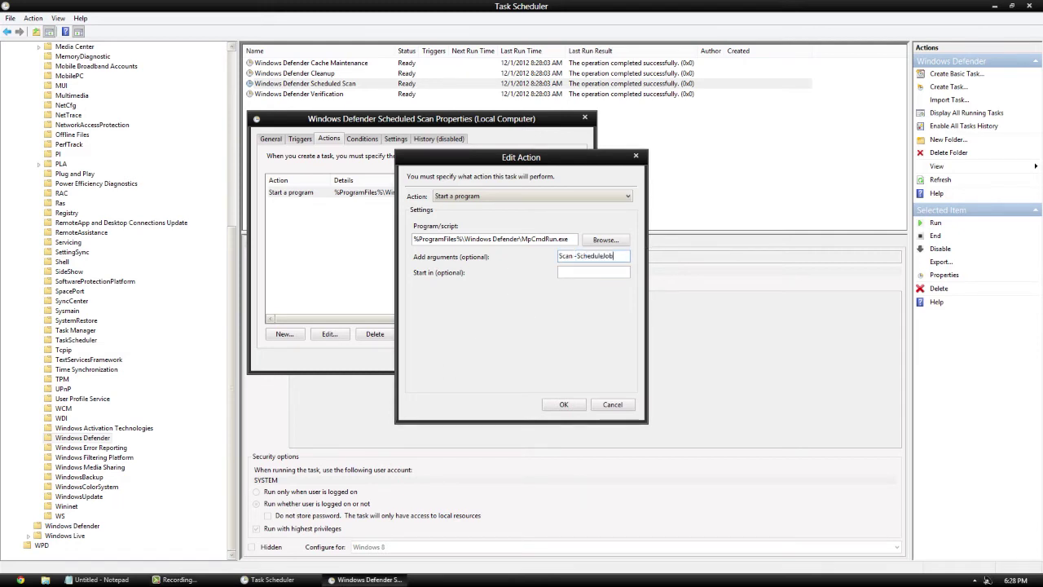
pyautogui.hotkey('alt', 'Tab')
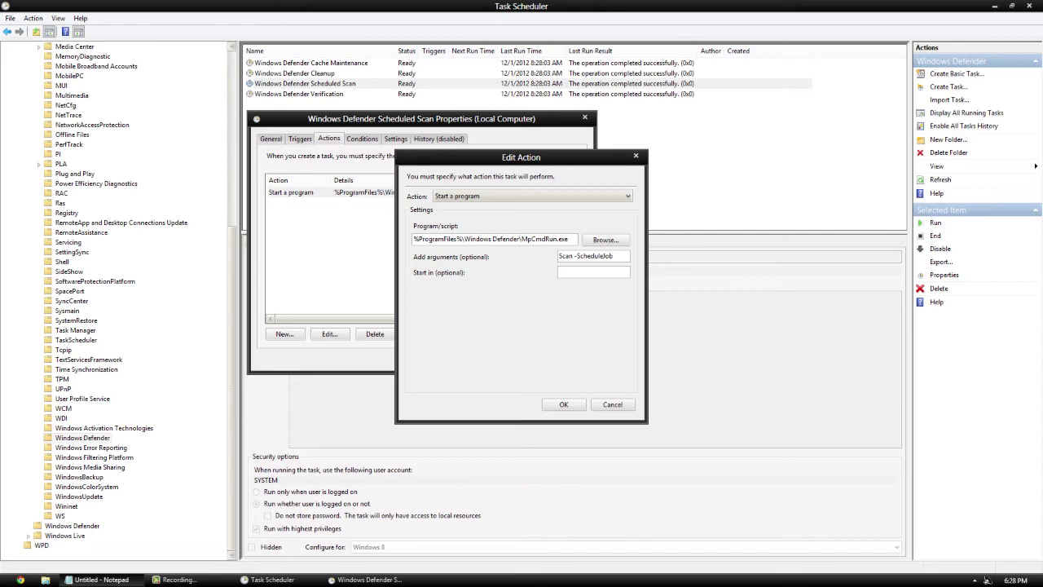
pyautogui.hotkey('alt', 'Tab')
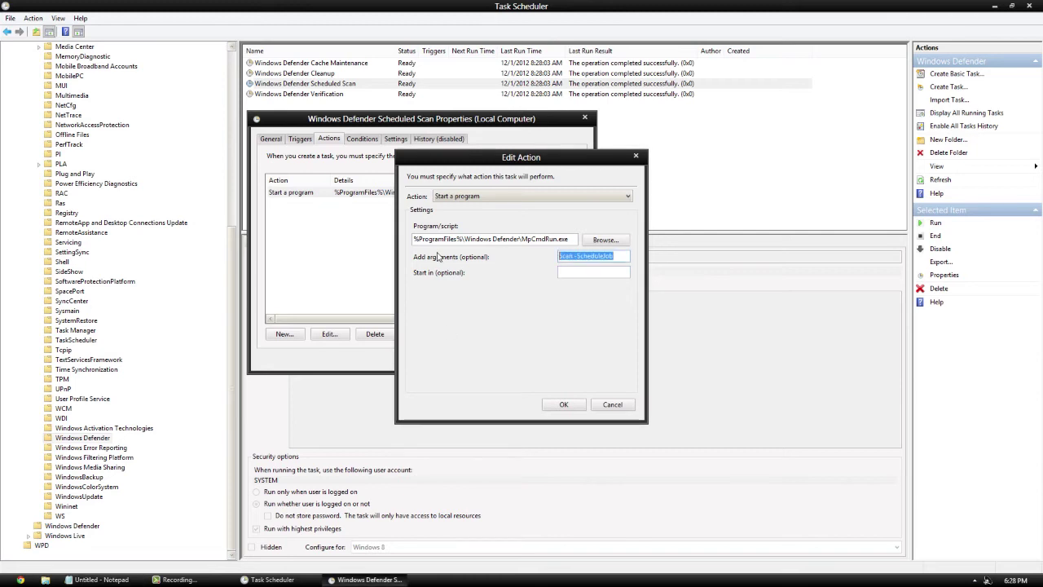
pyautogui.press('End')
pyautogui.write('-ScanType 2')
pyautogui.press('Home')
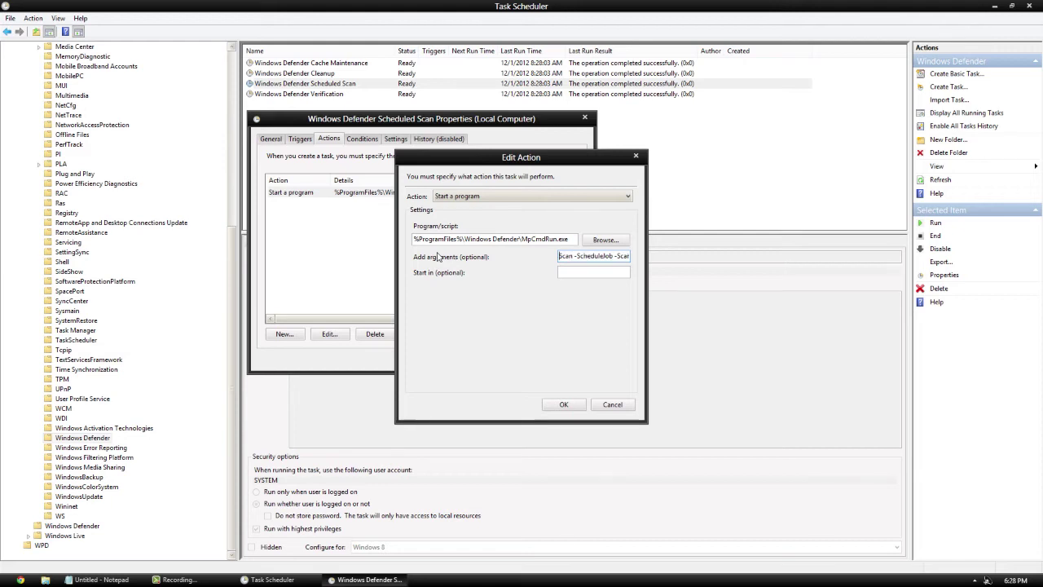
pyautogui.press('Right')
pyautogui.press('Right')
pyautogui.press('Right')
pyautogui.press('Right')
pyautogui.press('Right')
pyautogui.press('Right')
pyautogui.press('Right')
pyautogui.press('Right')
pyautogui.press('Right')
pyautogui.press('Right')
pyautogui.press('Right')
pyautogui.press('Right')
pyautogui.press('Right')
pyautogui.press('Right')
pyautogui.press('Right')
pyautogui.press('Right')
pyautogui.press('Right')
pyautogui.press('Right')
pyautogui.click(563, 405)
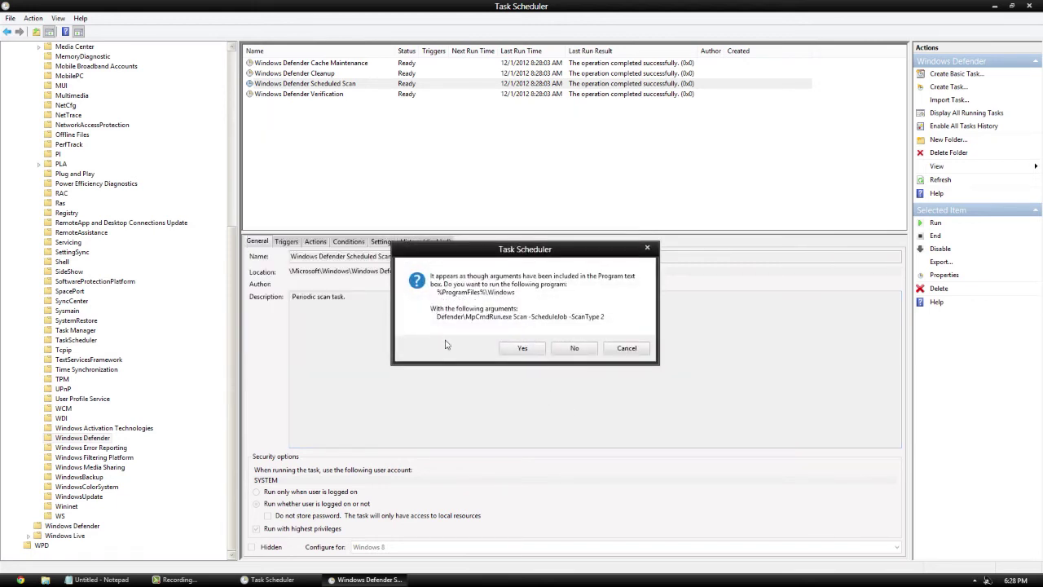
pyautogui.click(520, 350)
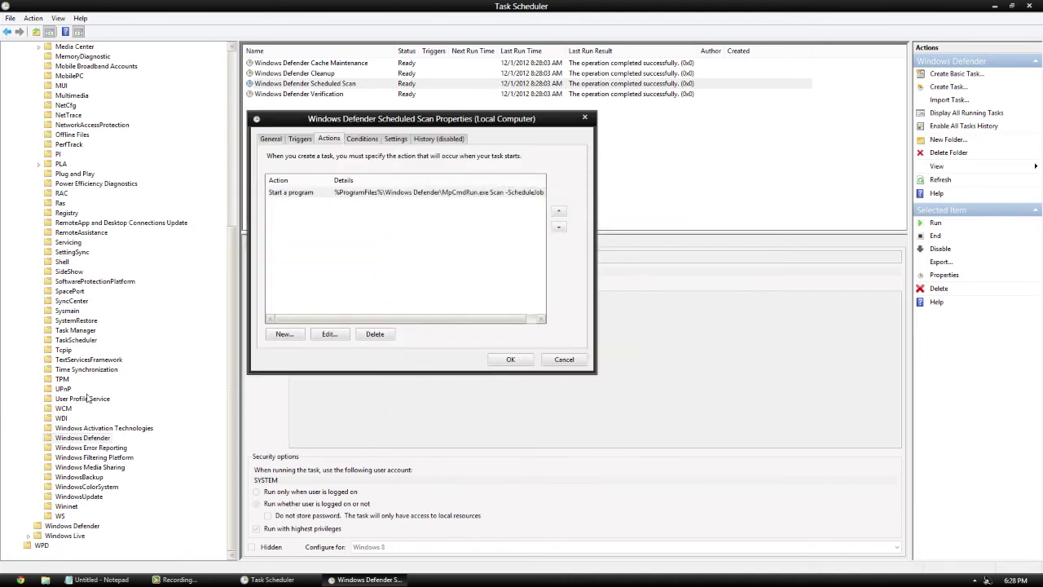
# Try the idle-computer and network-connection start conditions for the scheduled scan, clearing each one again.
pyautogui.hotkey('alt', 'Tab')
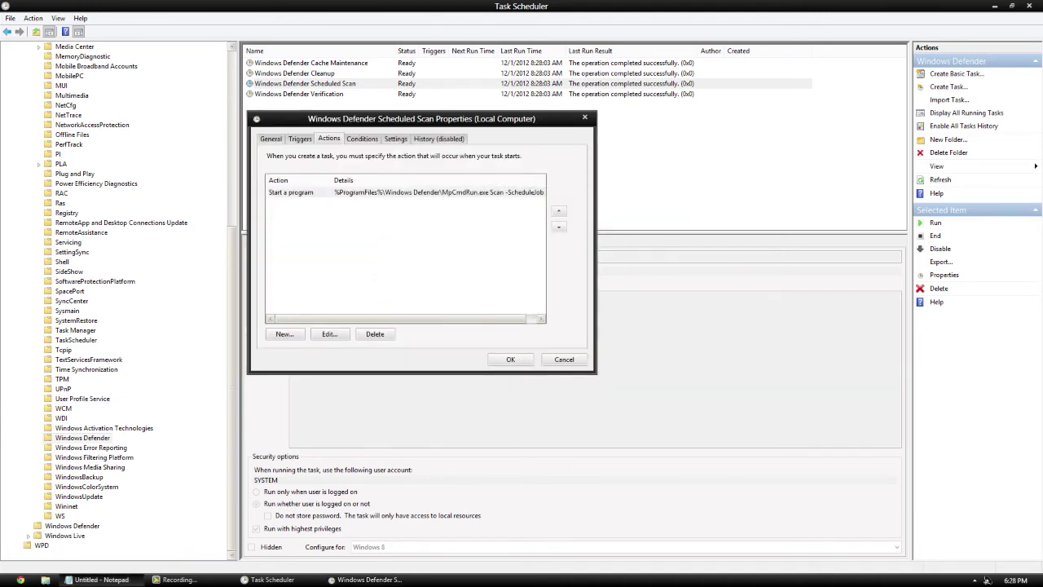
pyautogui.click(361, 138)
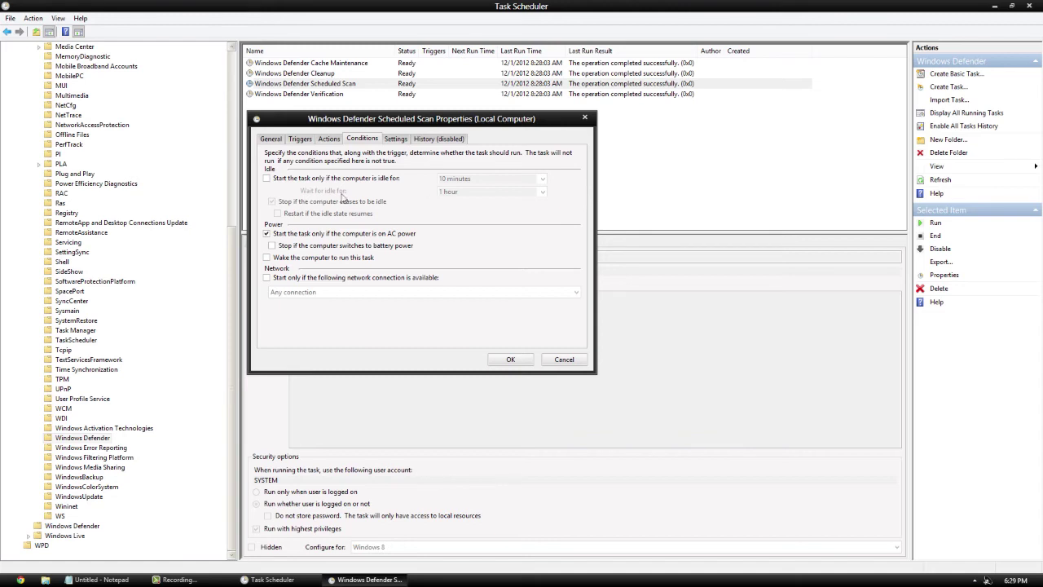
pyautogui.click(287, 178)
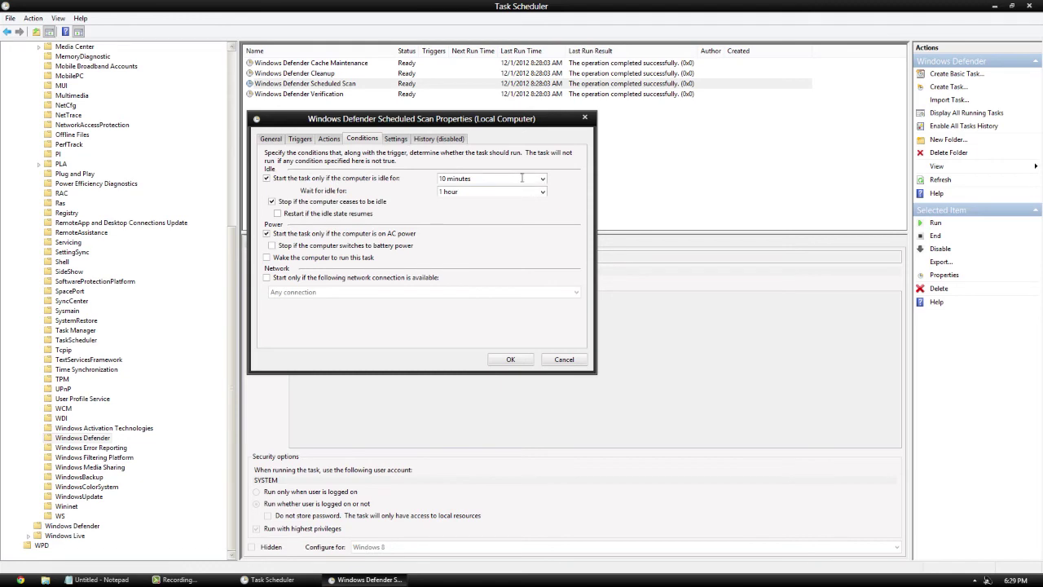
pyautogui.click(383, 178)
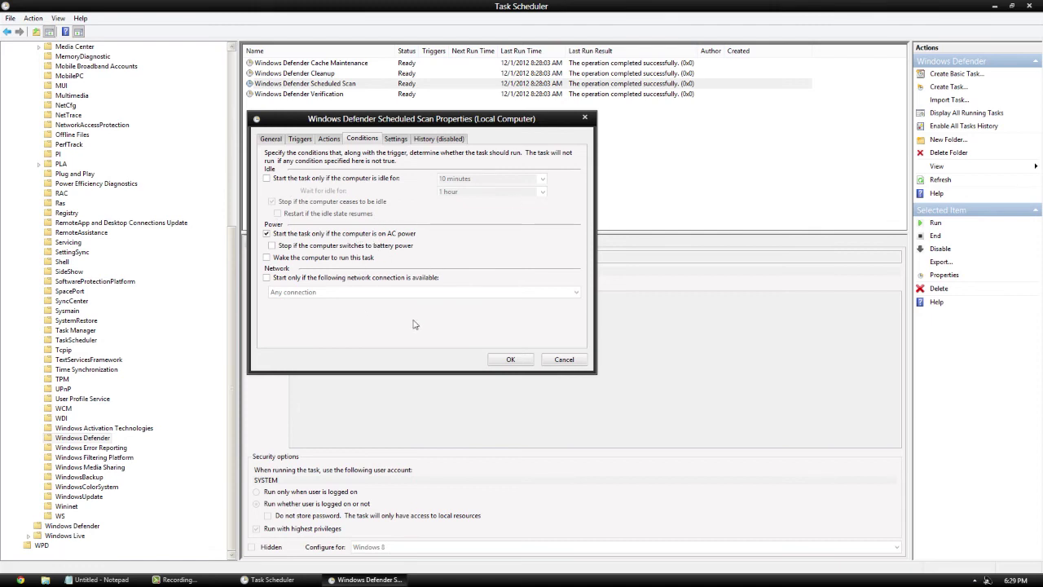
pyautogui.click(355, 278)
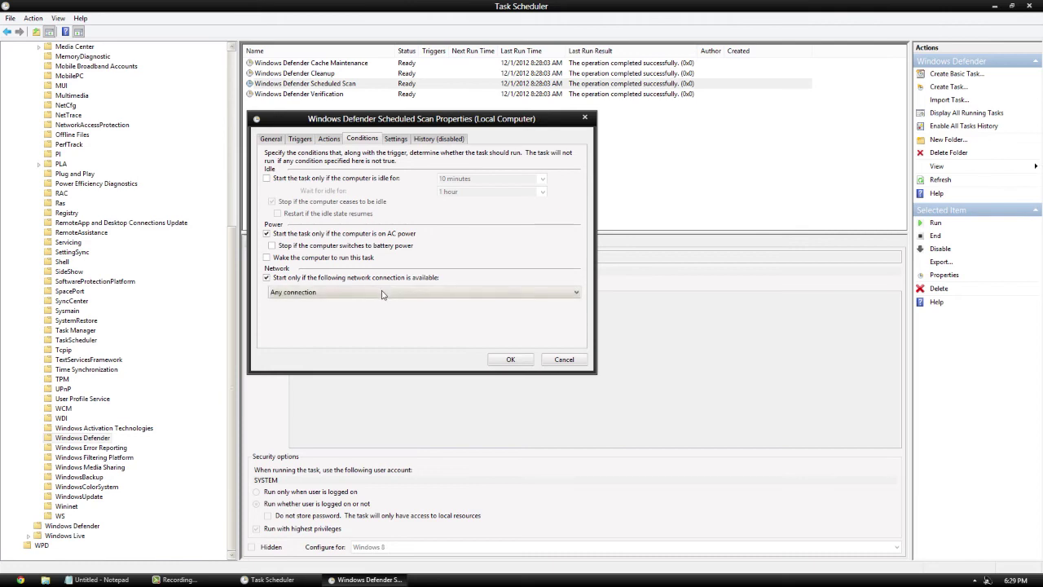
pyautogui.click(383, 292)
pyautogui.click(383, 292)
pyautogui.click(344, 280)
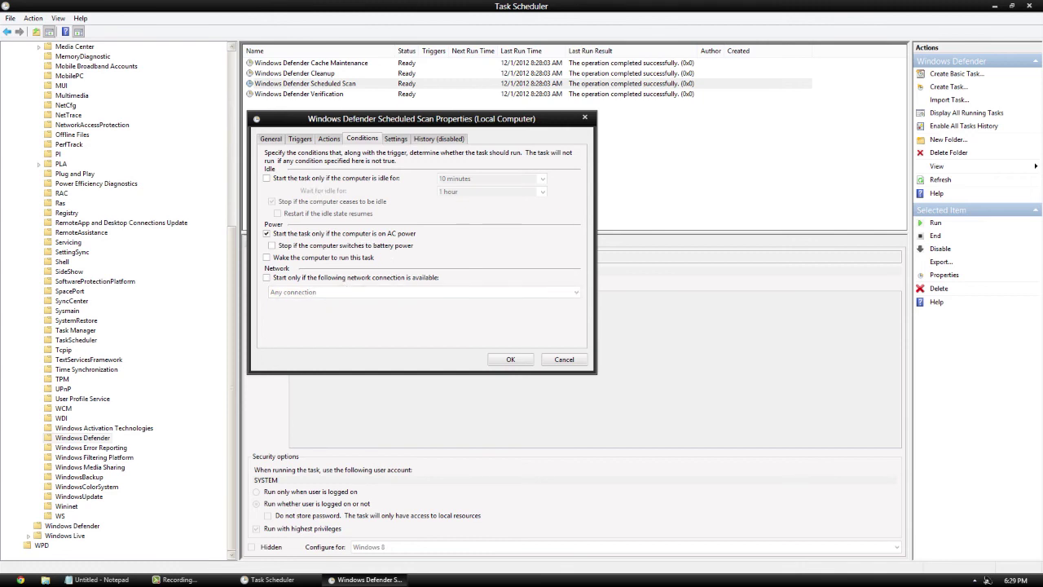
# Save the scheduled scan task's properties and close Task Scheduler.
pyautogui.hotkey('alt', 'Tab')
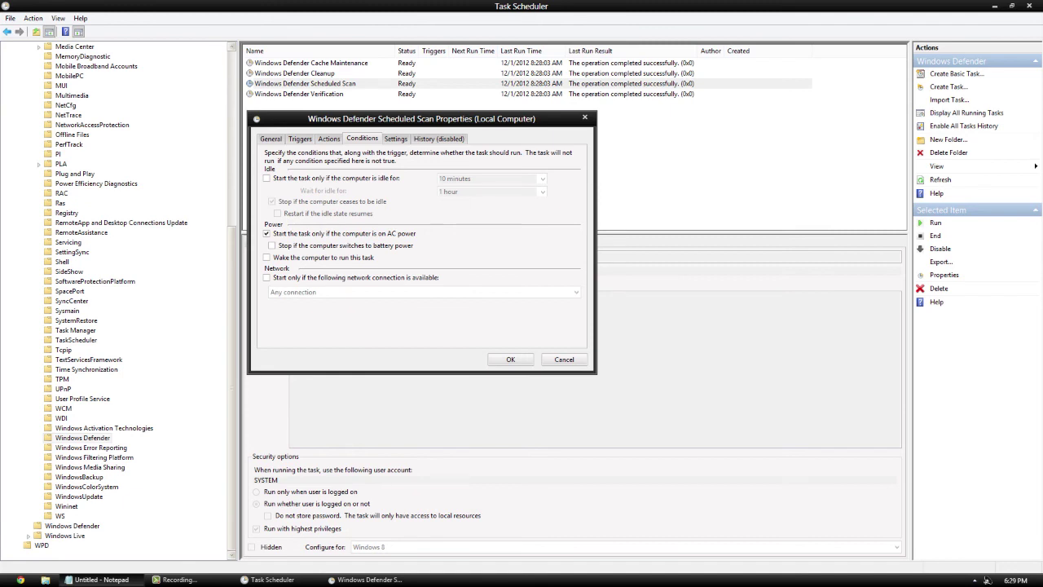
pyautogui.click(524, 359)
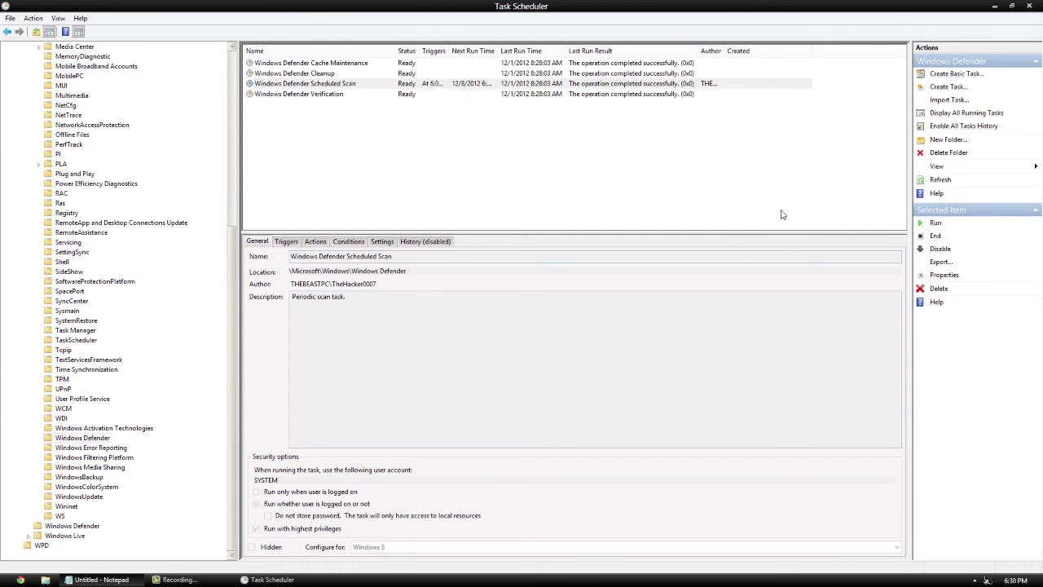
pyautogui.click(1030, 6)
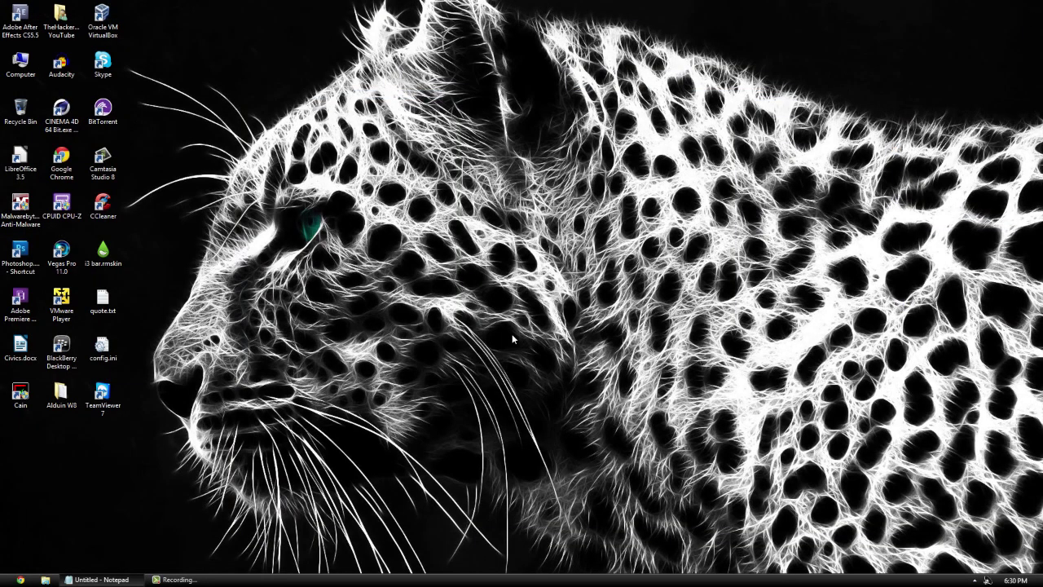